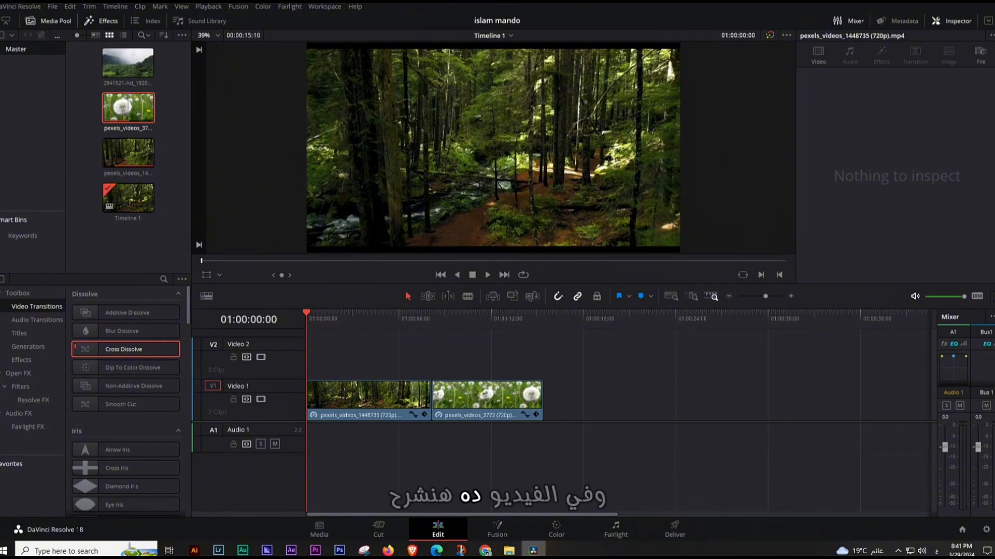
# Separate the forest and dandelion clips on the Video 1 track, leaving an empty gap between them
pyautogui.click(271, 275)
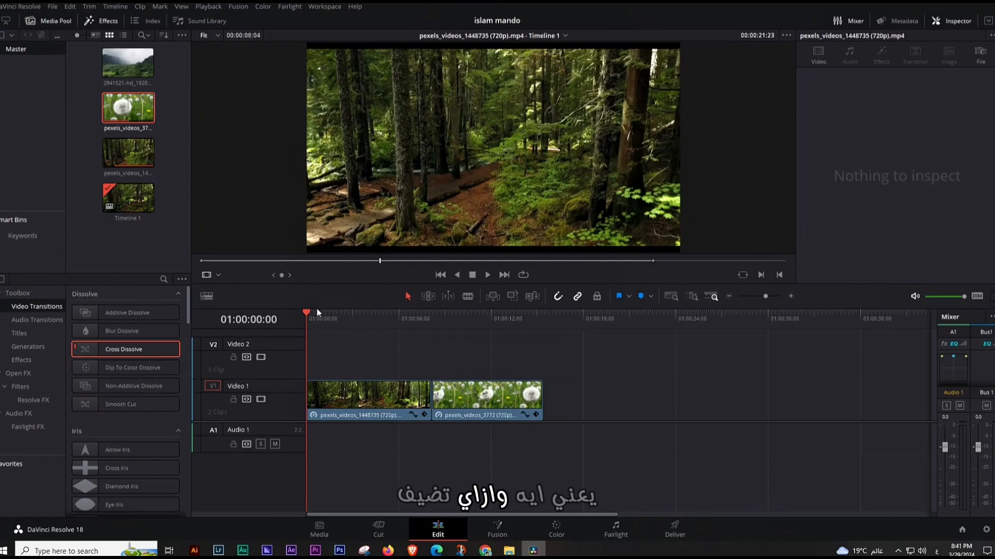
pyautogui.click(464, 318)
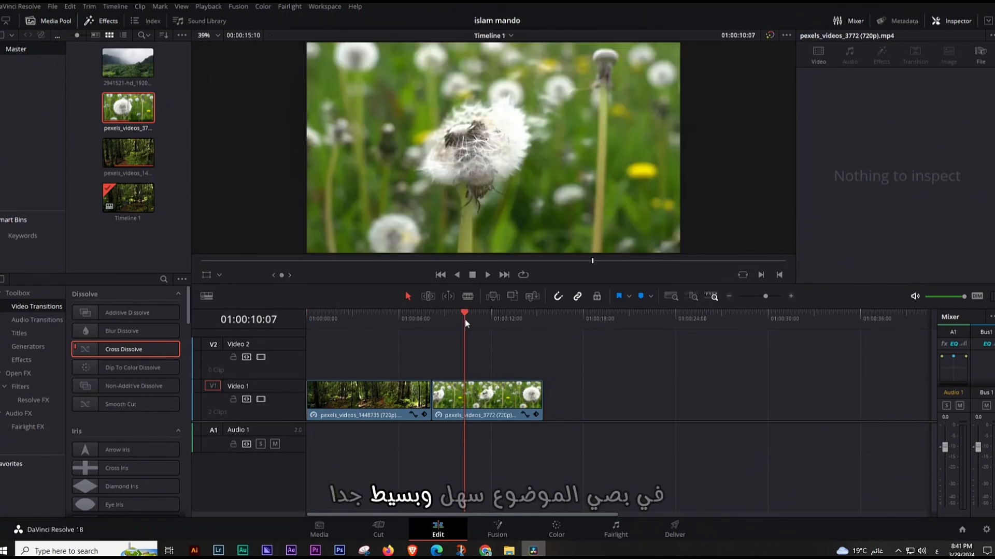
pyautogui.moveTo(487, 399); pyautogui.dragTo(636, 399)
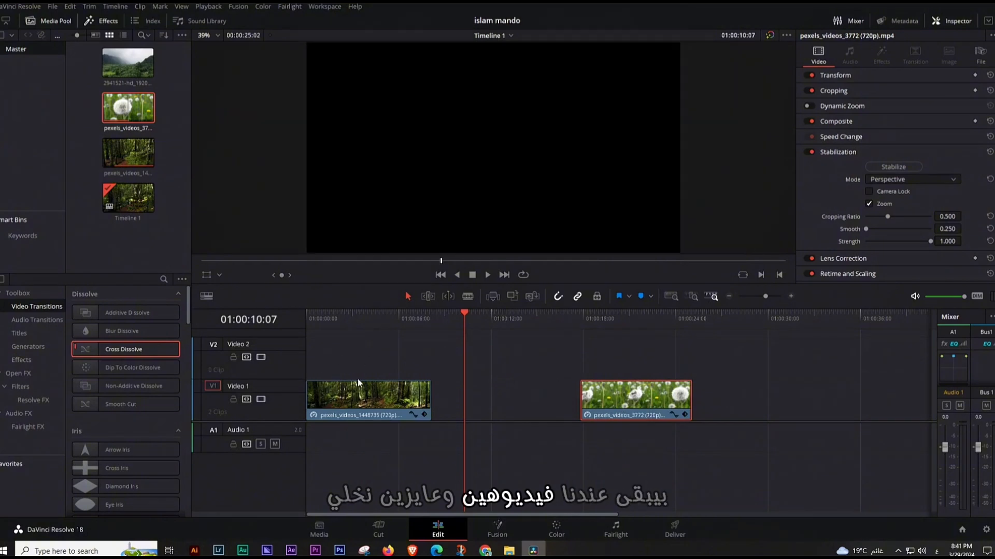
pyautogui.moveTo(382, 396); pyautogui.dragTo(415, 394)
pyautogui.moveTo(627, 403); pyautogui.dragTo(589, 403)
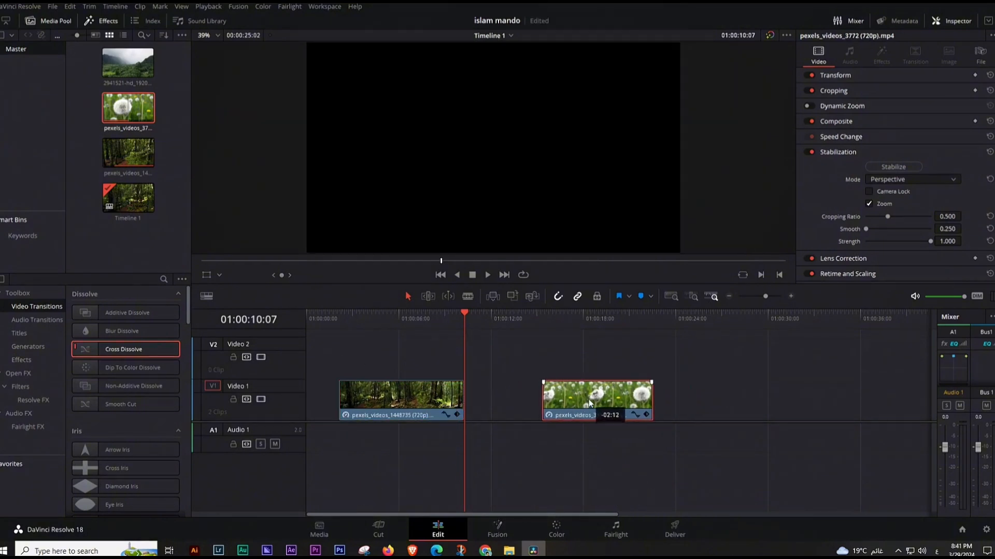
pyautogui.moveTo(438, 318); pyautogui.dragTo(485, 342)
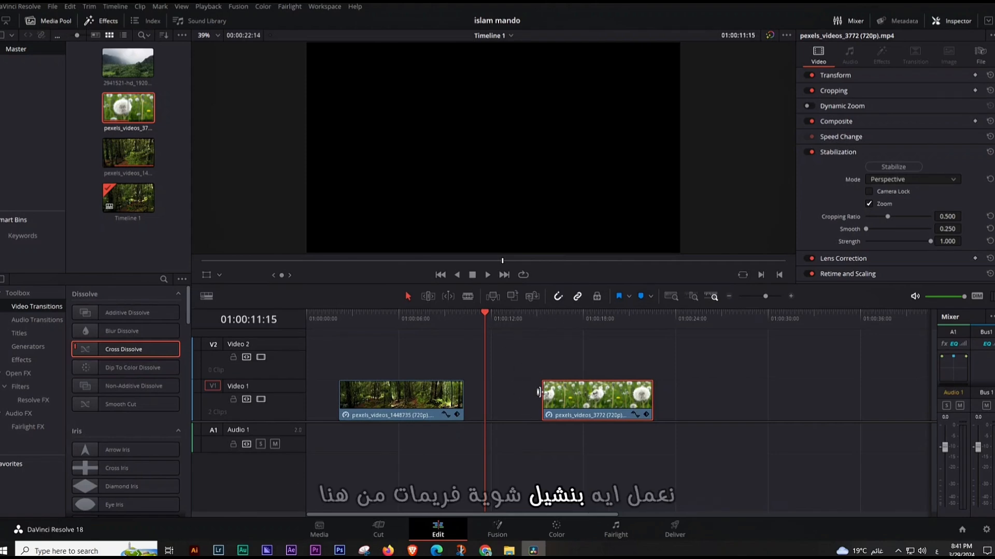
# Trim a few frames off the start of the dandelion clip and off the end of the forest clip
pyautogui.moveTo(539, 392)
pyautogui.mouseDown()
pyautogui.moveTo(469, 392)
pyautogui.moveTo(551, 392)
pyautogui.mouseUp()
pyautogui.click(438, 396)
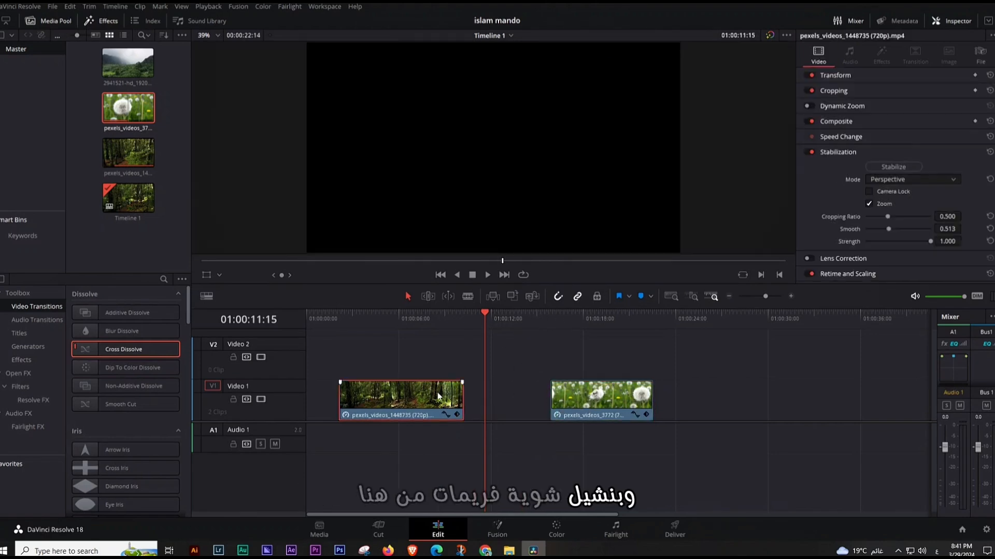
pyautogui.moveTo(458, 389); pyautogui.dragTo(450, 391)
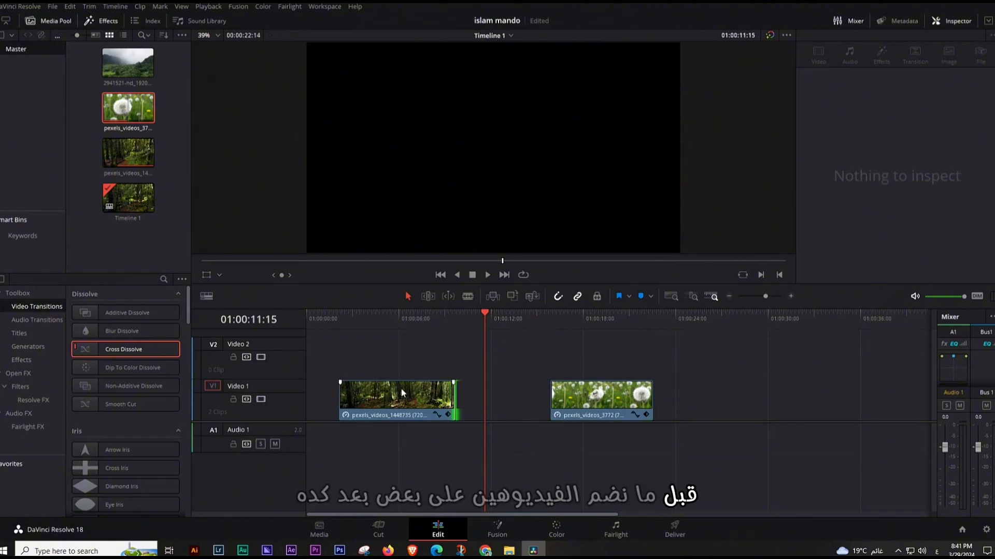
# Move the forest clip to the start of the timeline and butt the dandelion clip against its end
pyautogui.moveTo(384, 396); pyautogui.dragTo(352, 396)
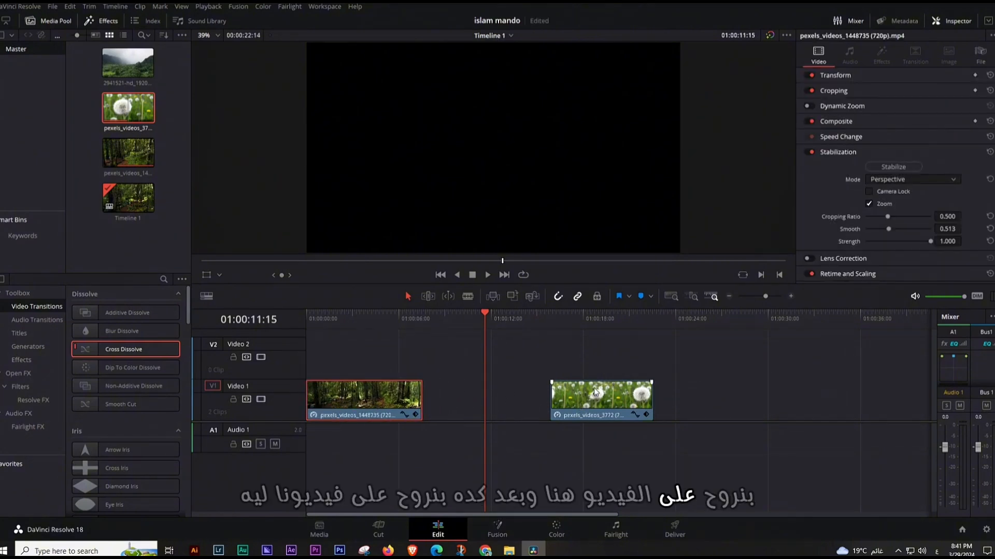
pyautogui.moveTo(596, 392); pyautogui.dragTo(469, 393)
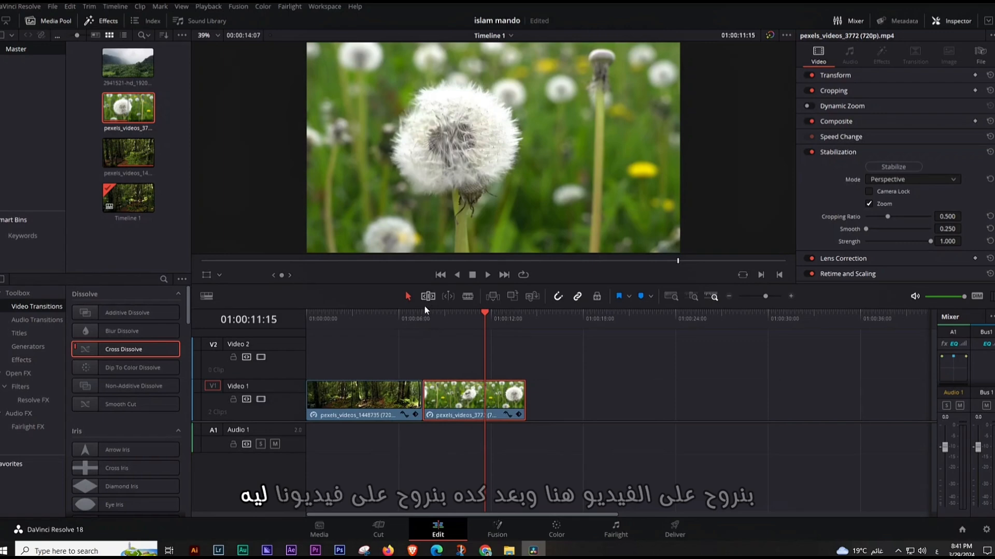
pyautogui.moveTo(420, 313)
pyautogui.mouseDown()
pyautogui.moveTo(410, 315)
pyautogui.moveTo(437, 321)
pyautogui.moveTo(412, 325)
pyautogui.mouseUp()
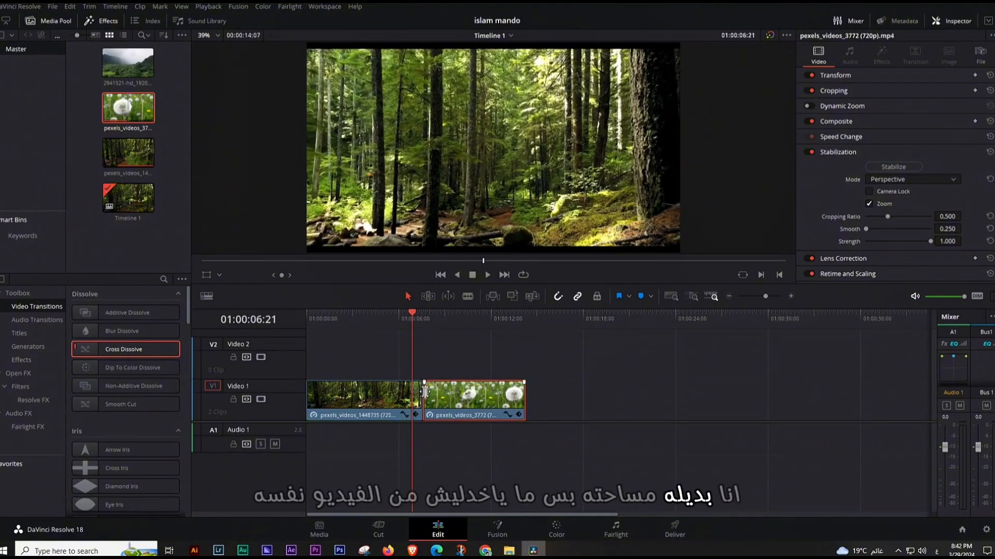
pyautogui.click(407, 389)
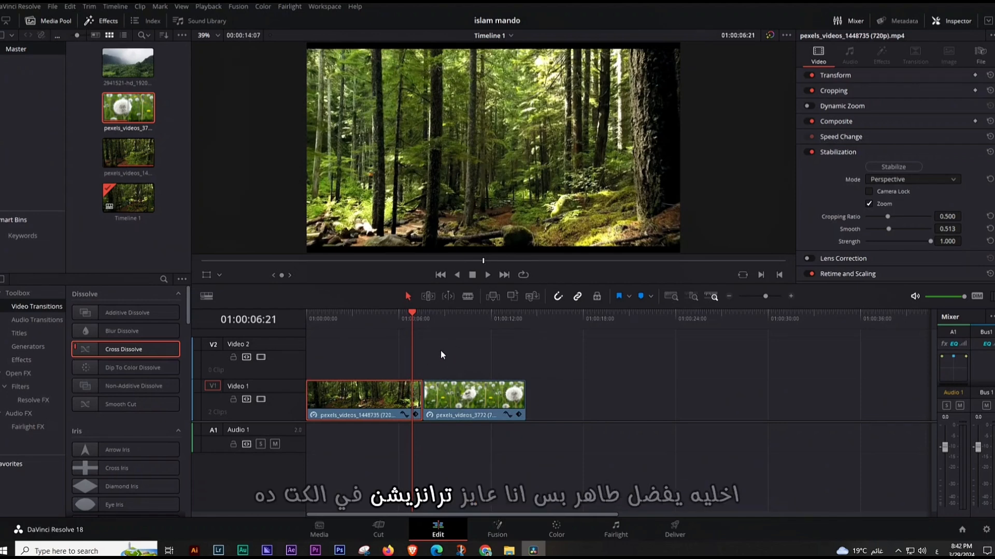
pyautogui.moveTo(421, 335); pyautogui.dragTo(380, 350)
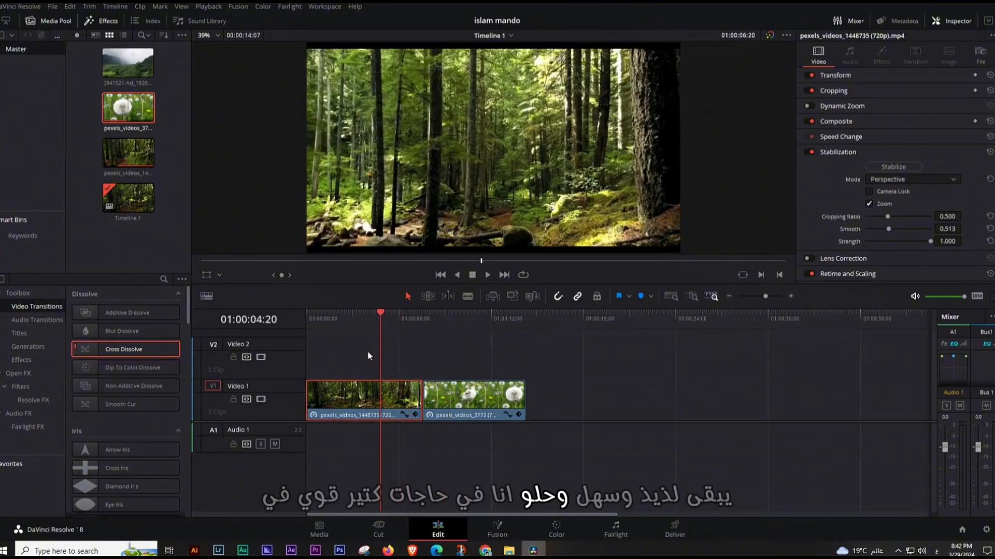
pyautogui.click(111, 387)
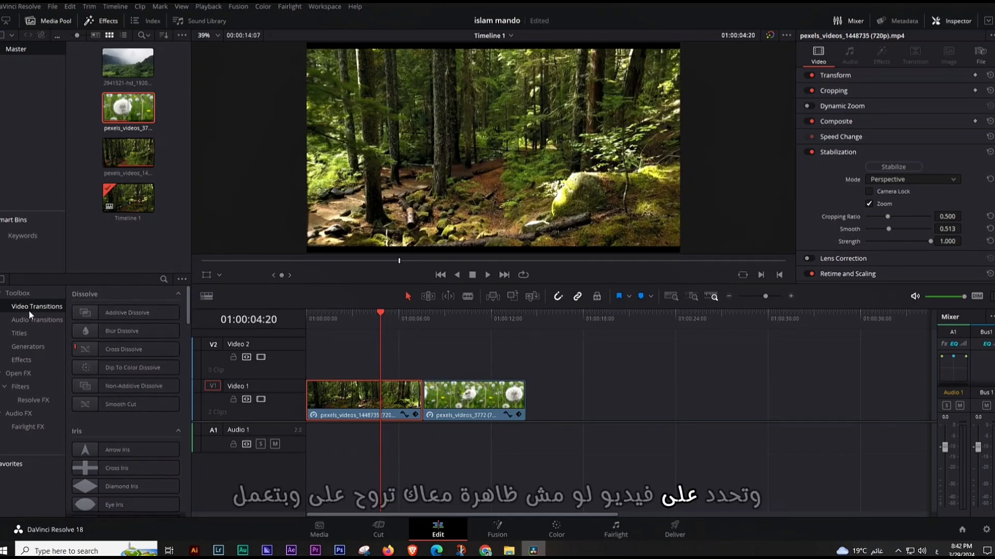
pyautogui.click(324, 6)
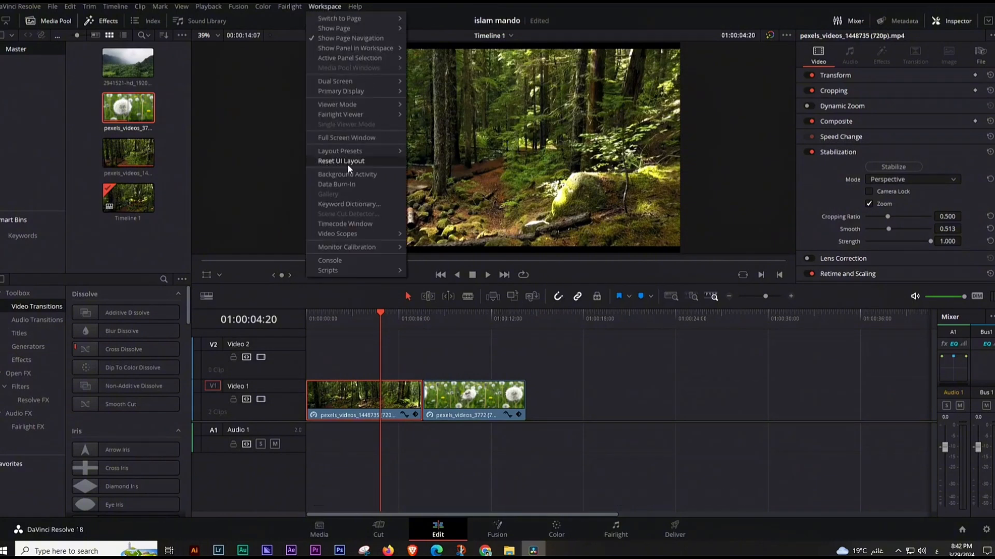
pyautogui.click(335, 161)
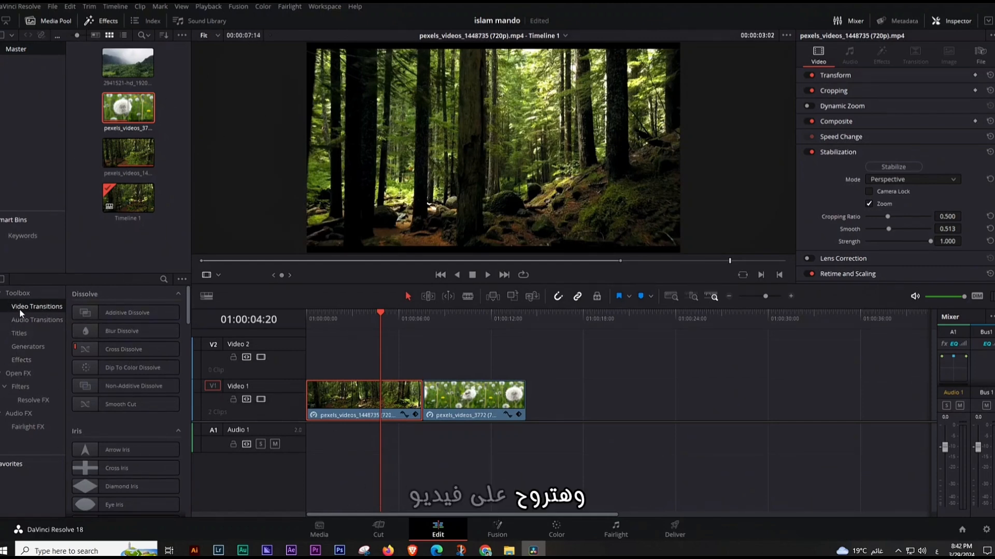
# Apply the Additive Dissolve transition to the cut between the forest and dandelion clips and play it back
pyautogui.click(138, 352)
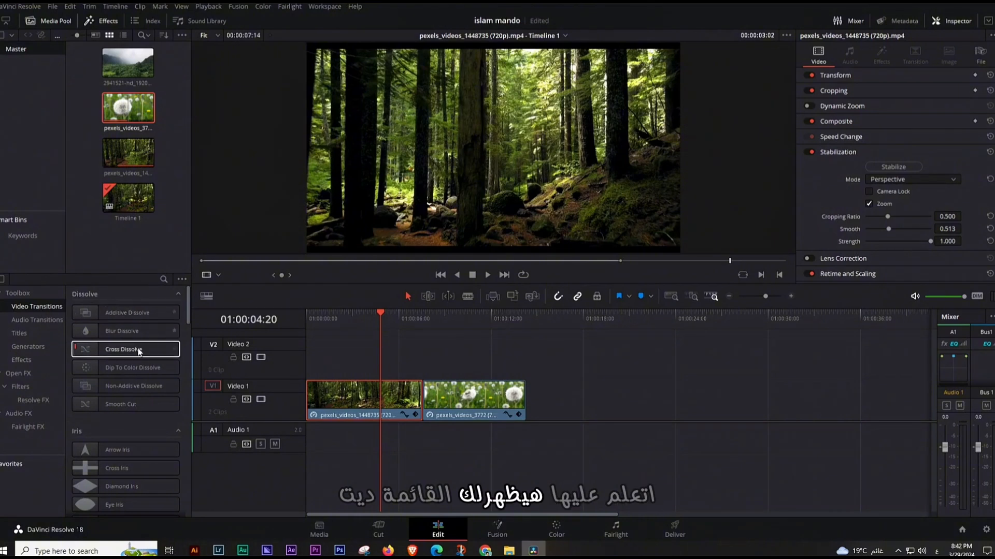
pyautogui.scroll(-10, 130, 407)
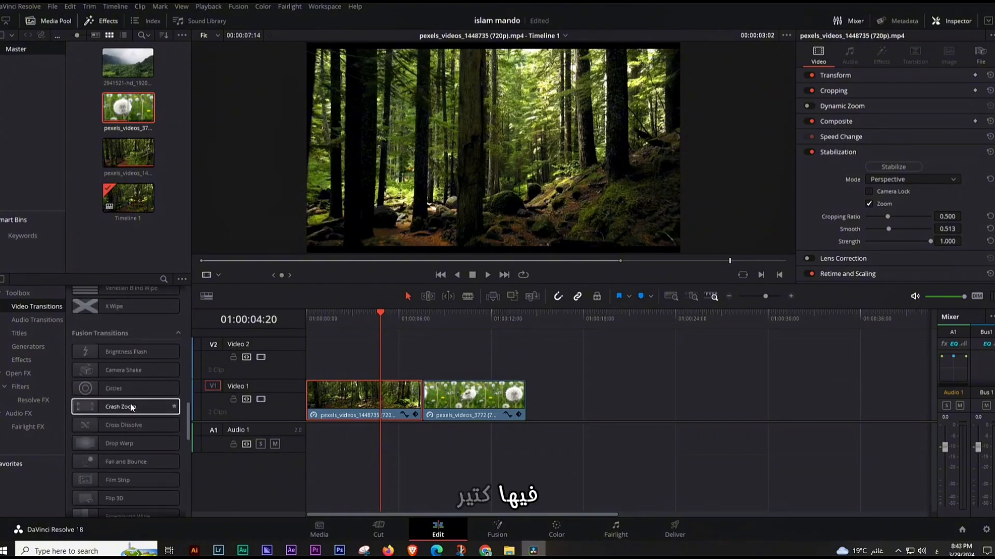
pyautogui.scroll(-8, 130, 407)
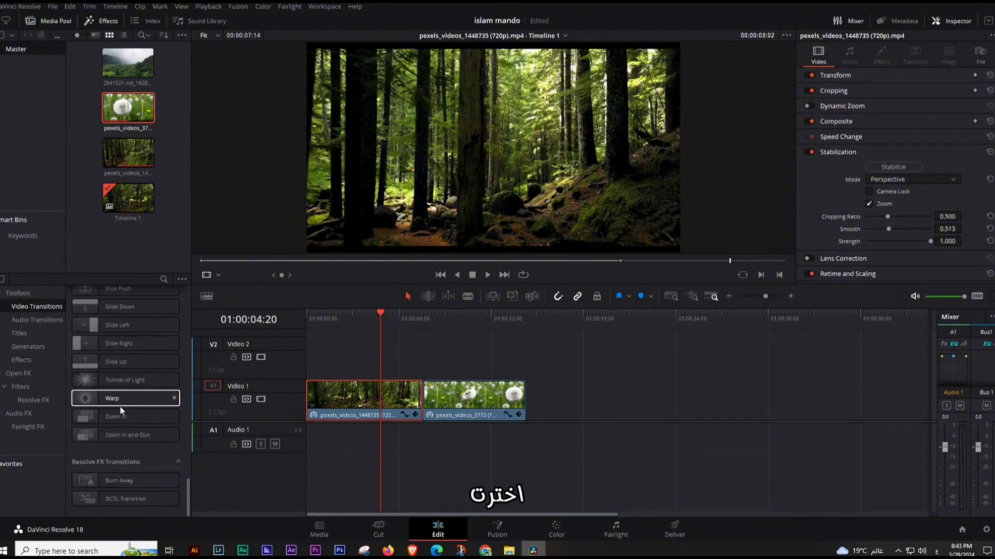
pyautogui.scroll(18, 126, 405)
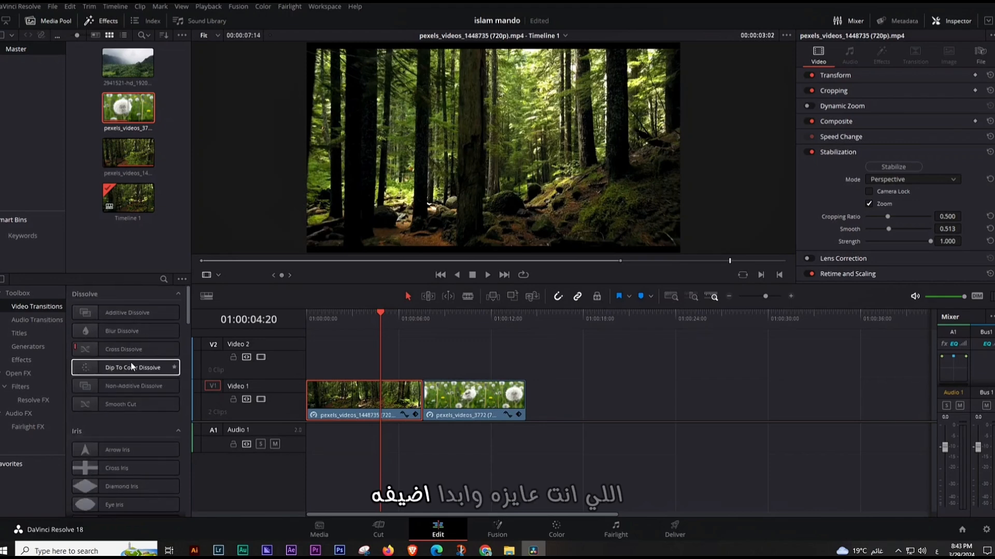
pyautogui.moveTo(129, 313); pyautogui.dragTo(295, 345)
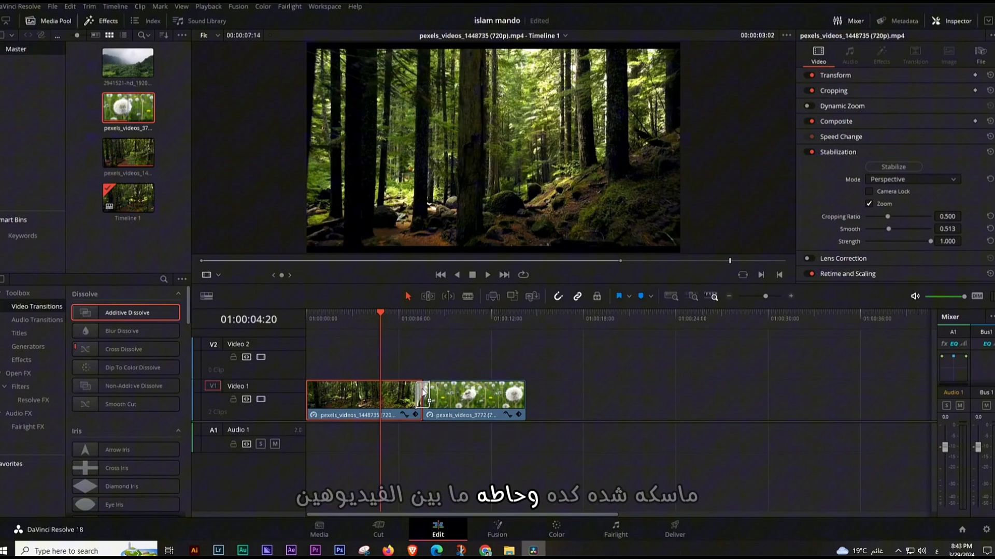
pyautogui.moveTo(423, 392); pyautogui.dragTo(423, 392)
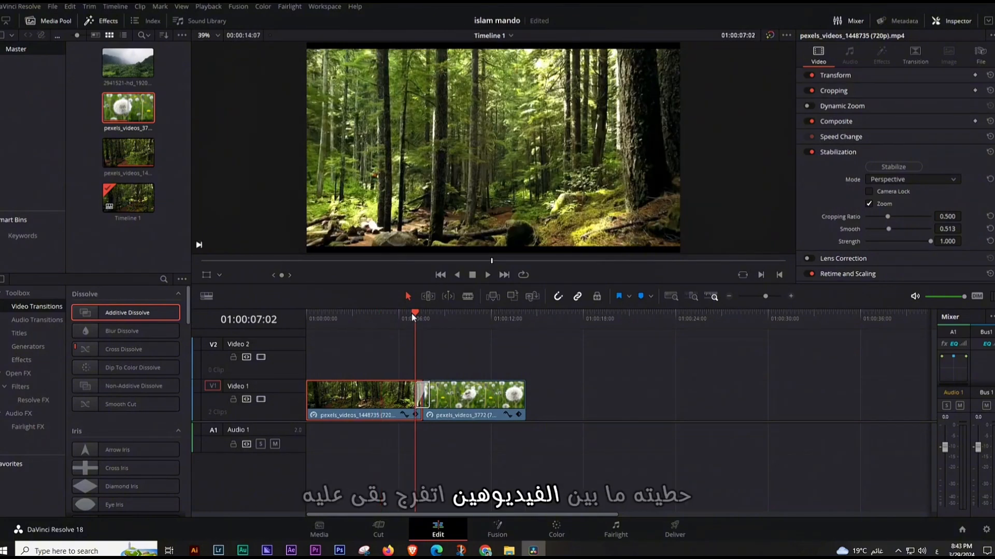
pyautogui.press('space')
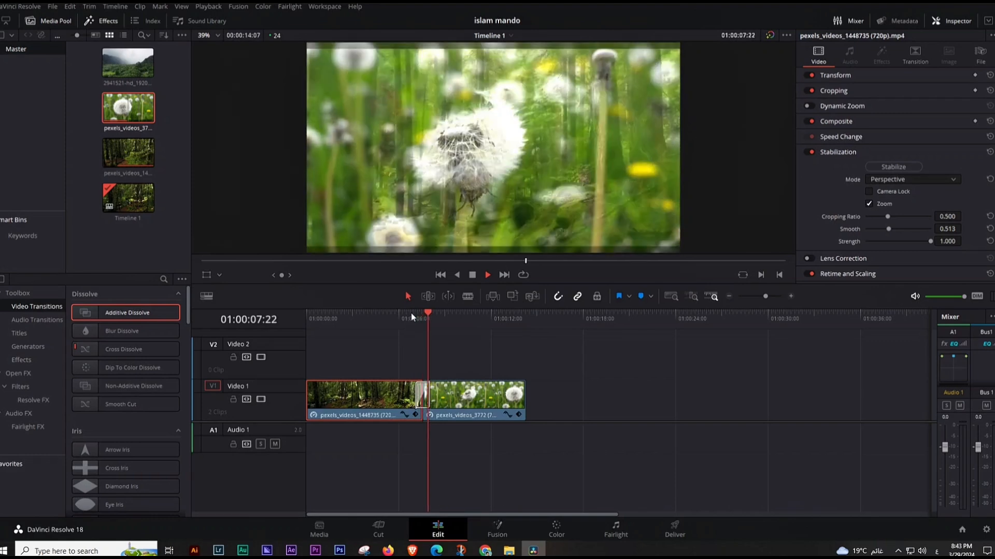
pyautogui.press('space')
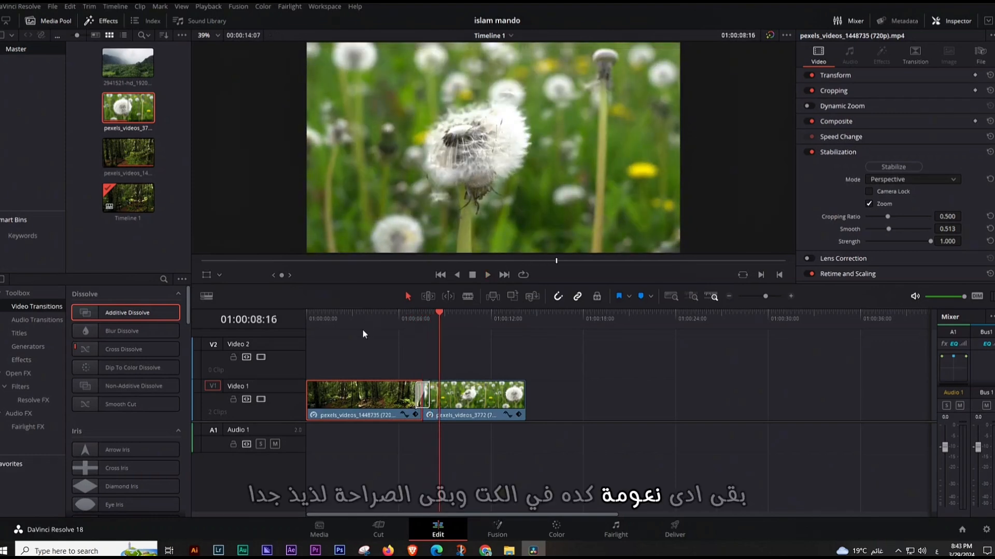
# Replace the transition between the forest and dandelion clips with Blur Dissolve
pyautogui.click(424, 394)
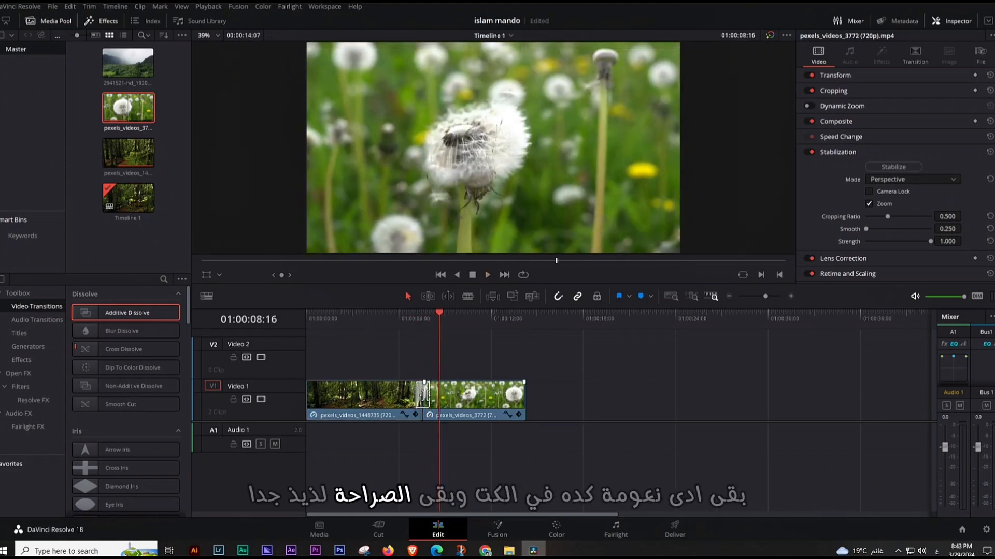
pyautogui.click(424, 400)
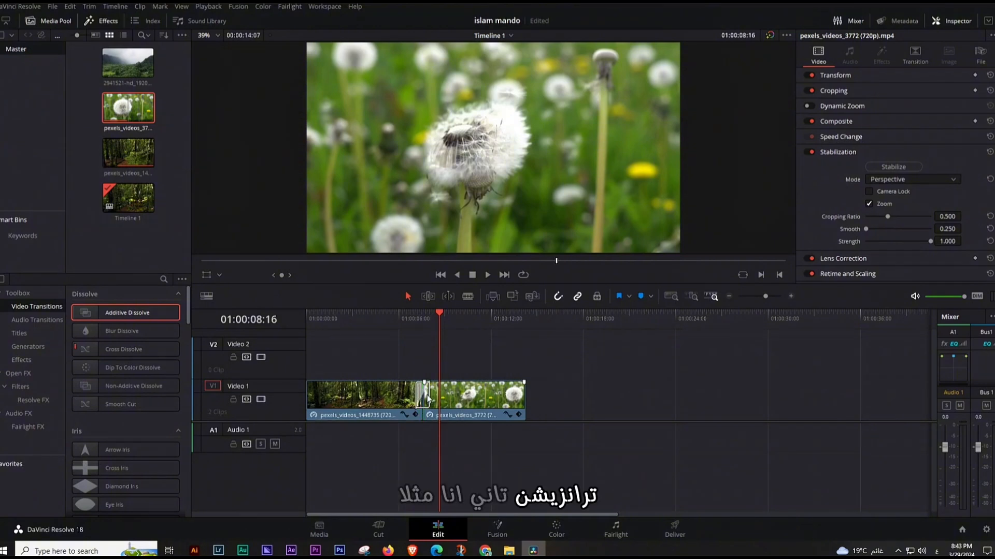
pyautogui.click(423, 400)
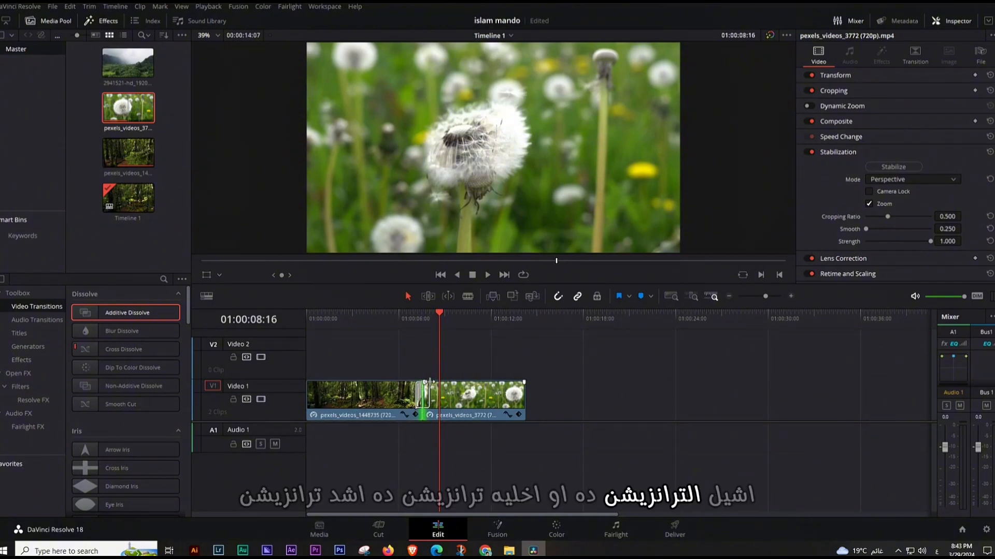
pyautogui.hotkey('ctrl', 't')
pyautogui.click(111, 331)
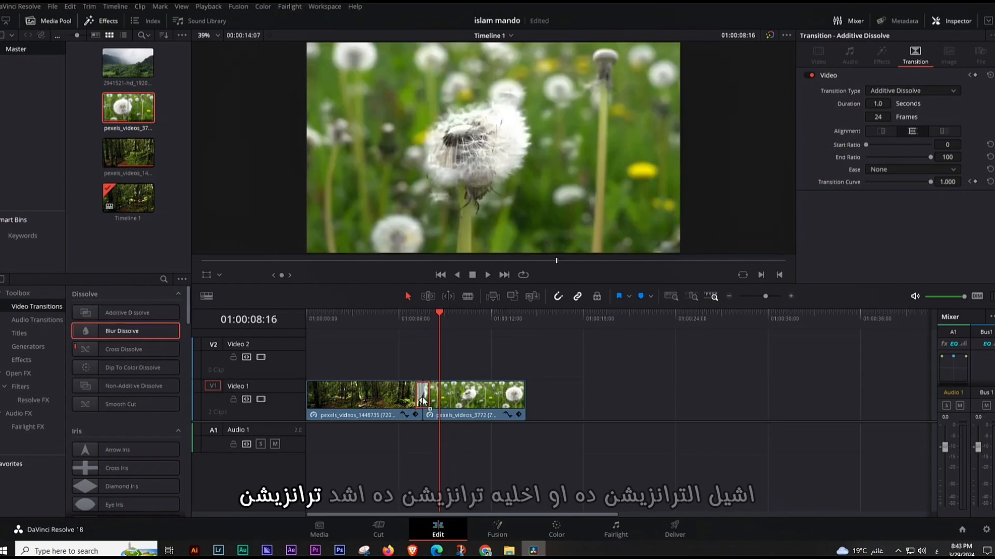
pyautogui.moveTo(422, 398); pyautogui.dragTo(422, 398)
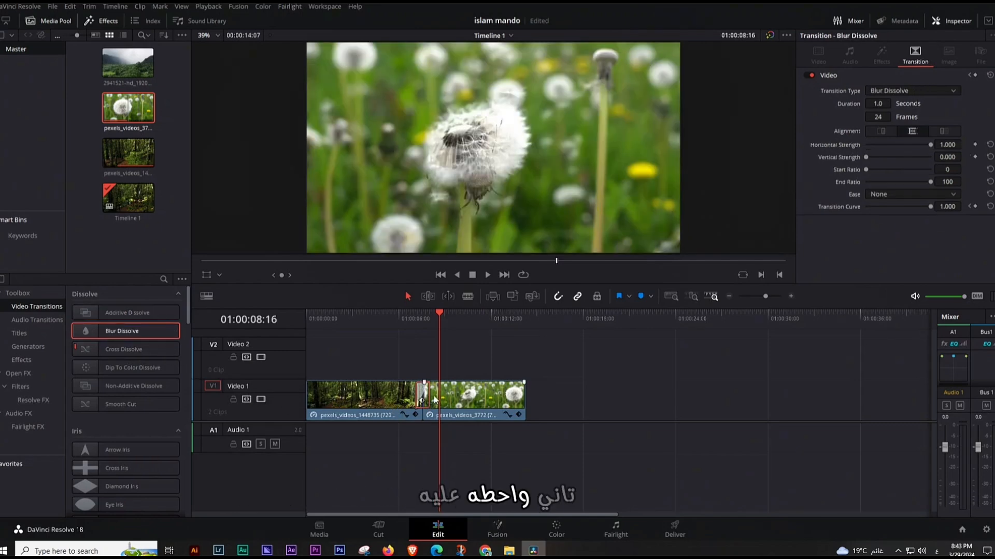
# Play the timeline across the cut to preview the Blur Dissolve transition, starting within the forest clip
pyautogui.click(415, 314)
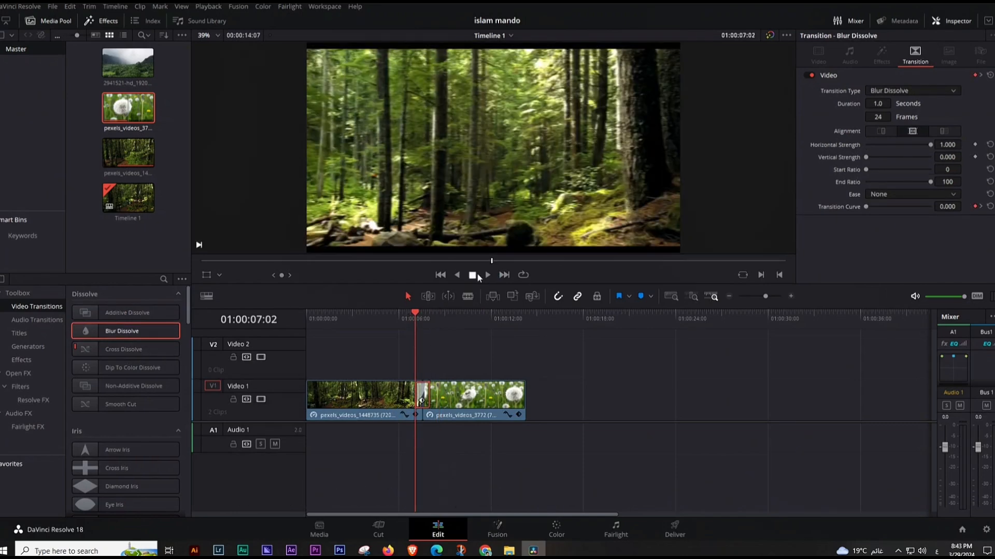
pyautogui.moveTo(415, 314); pyautogui.dragTo(393, 315)
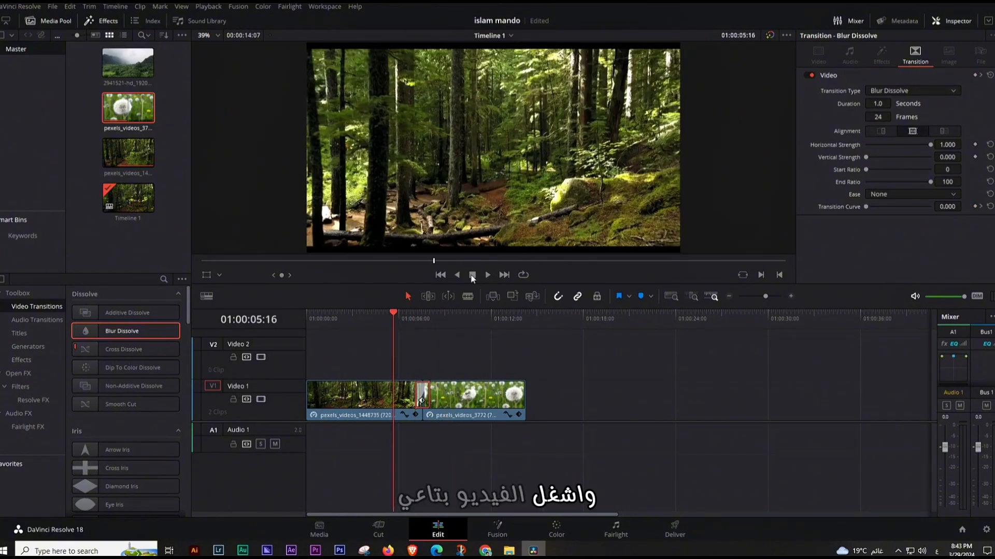
pyautogui.press('space')
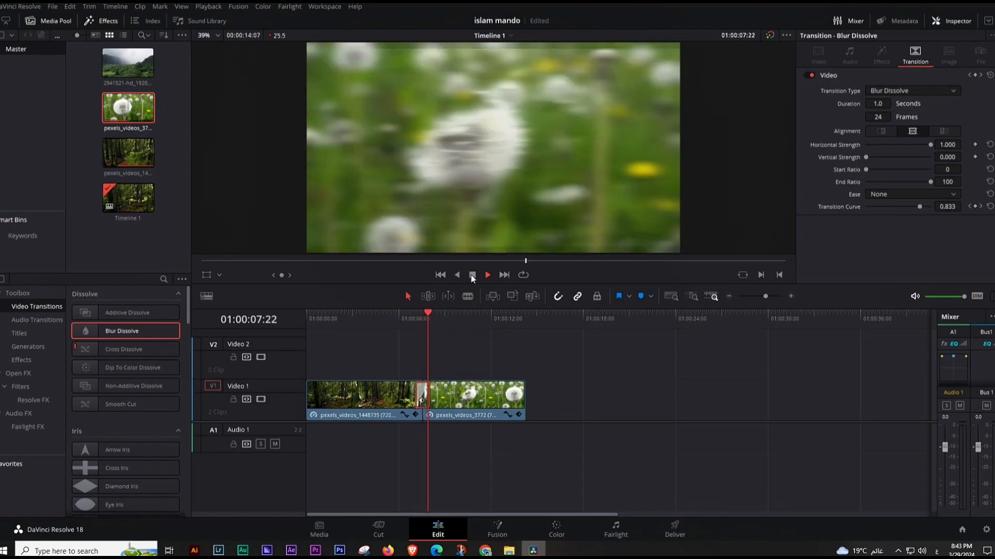
pyautogui.click(472, 275)
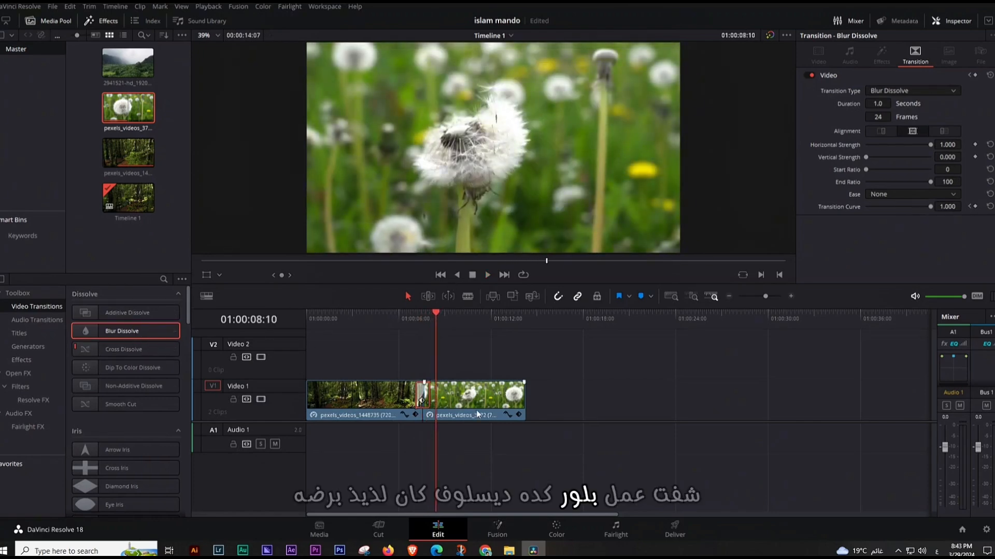
# Delete the Blur Dissolve transition from the cut between the two clips
pyautogui.click(458, 398)
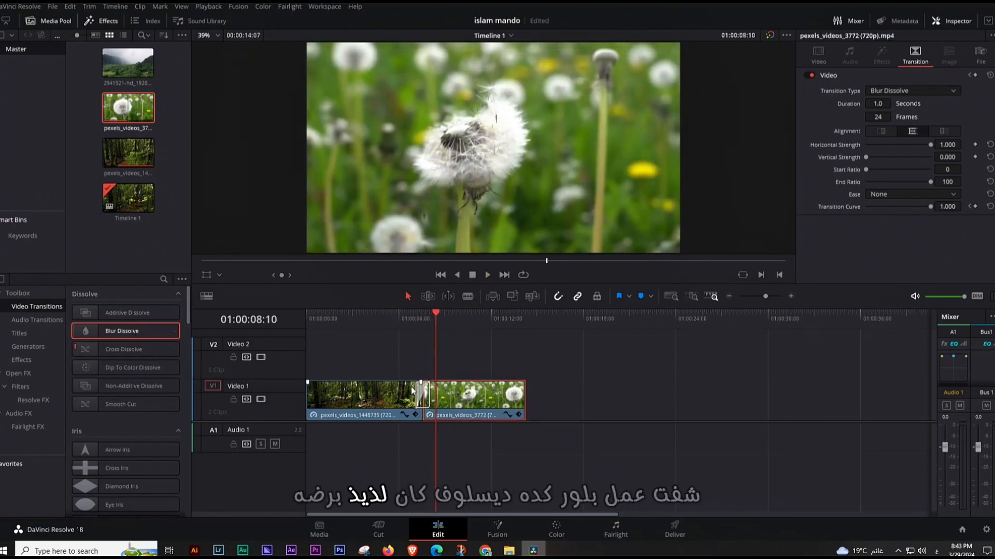
pyautogui.click(422, 395)
pyautogui.press('Delete')
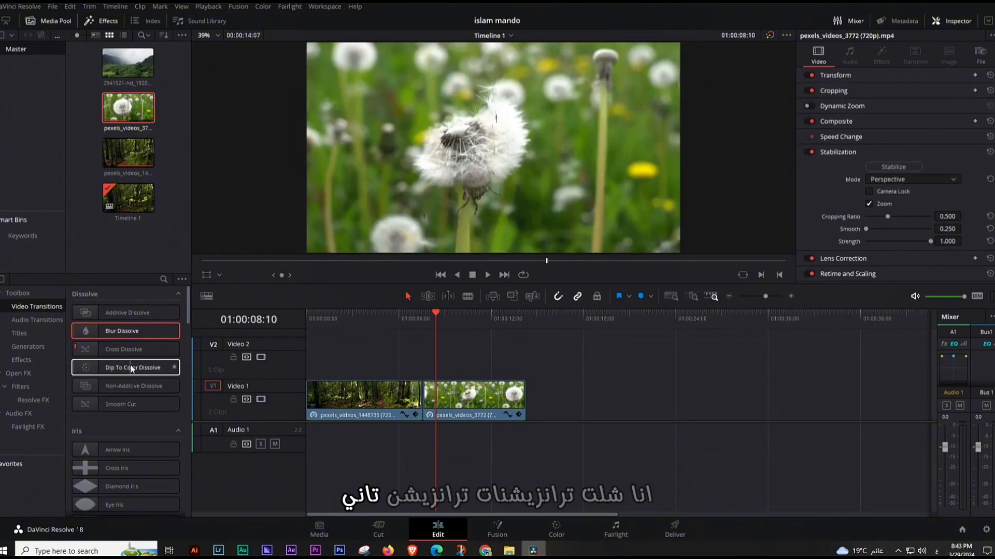
# Apply the Push transition from the Motion group to the cut between the forest and dandelion clips and play it back
pyautogui.scroll(-1, 147, 423)
pyautogui.scroll(-8, 145, 447)
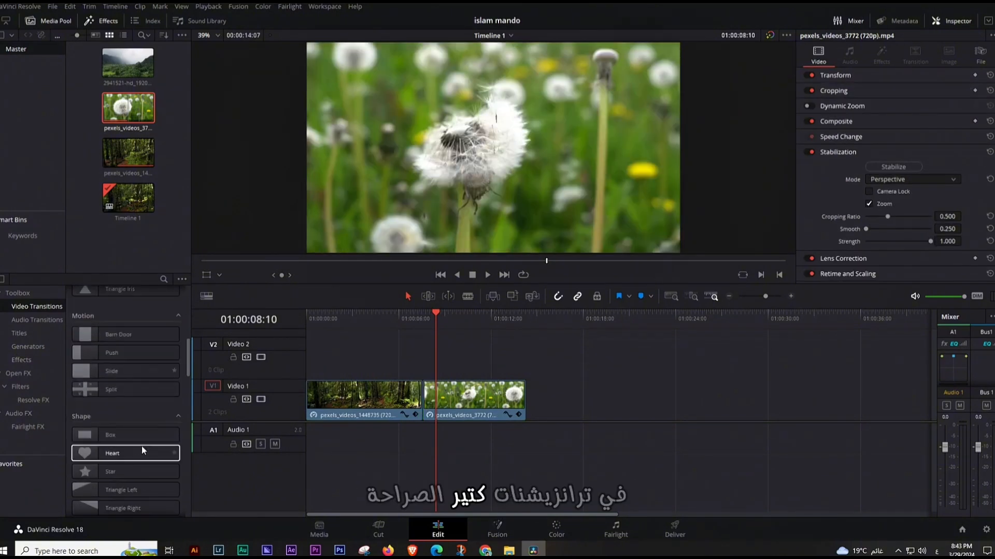
pyautogui.moveTo(135, 353); pyautogui.dragTo(422, 396)
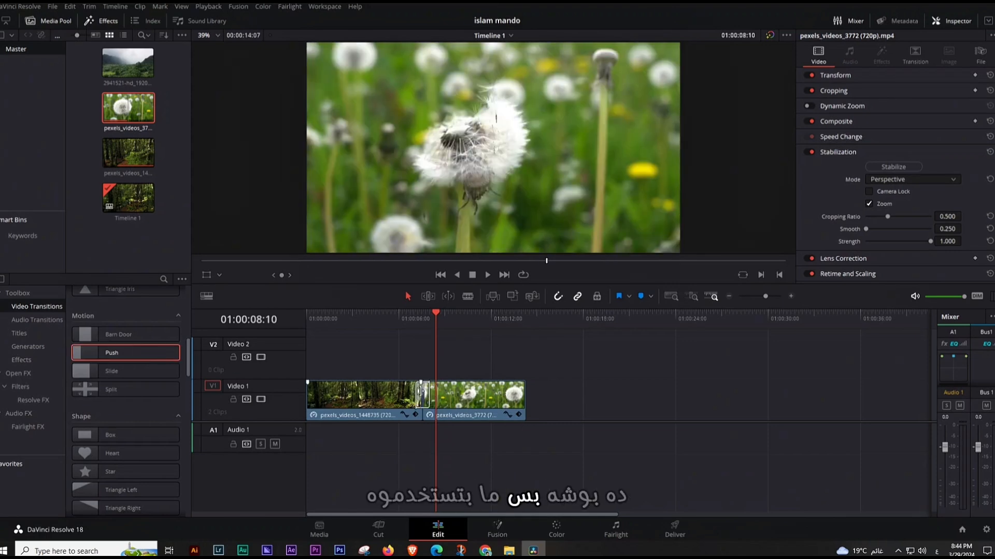
pyautogui.click(406, 312)
pyautogui.press('space')
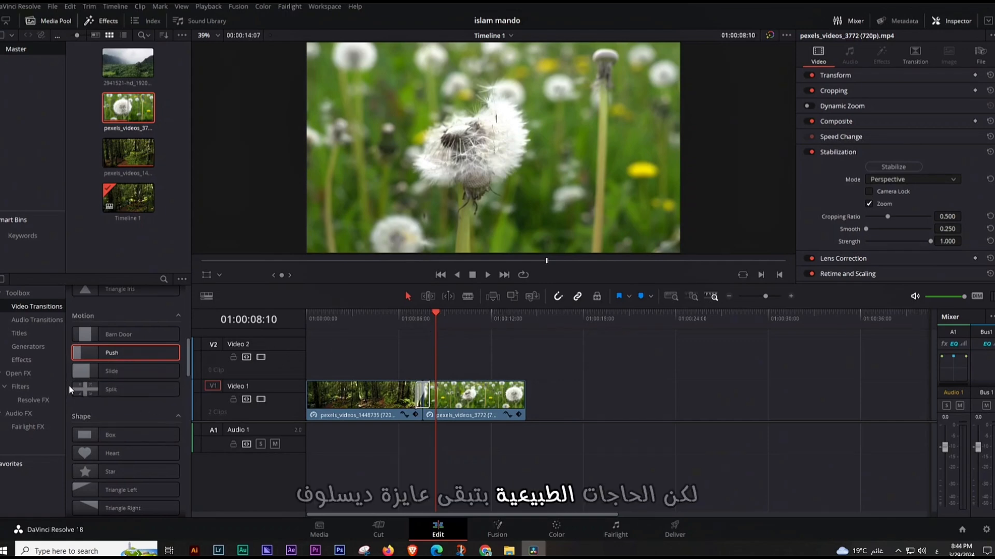
# Replace the transition at the cut with Pan Up and play it back, starting near the end of the forest clip
pyautogui.scroll(5, 104, 383)
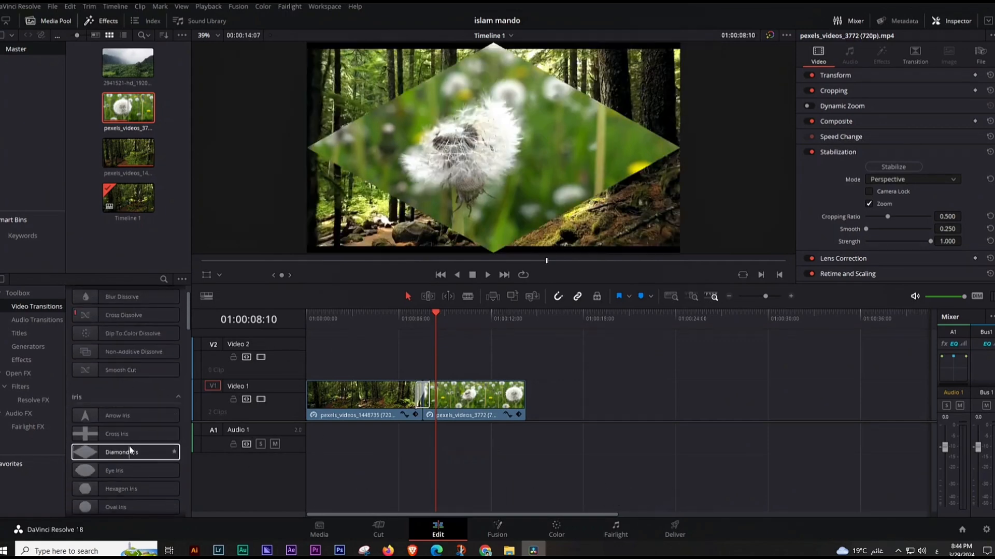
pyautogui.scroll(-10, 137, 445)
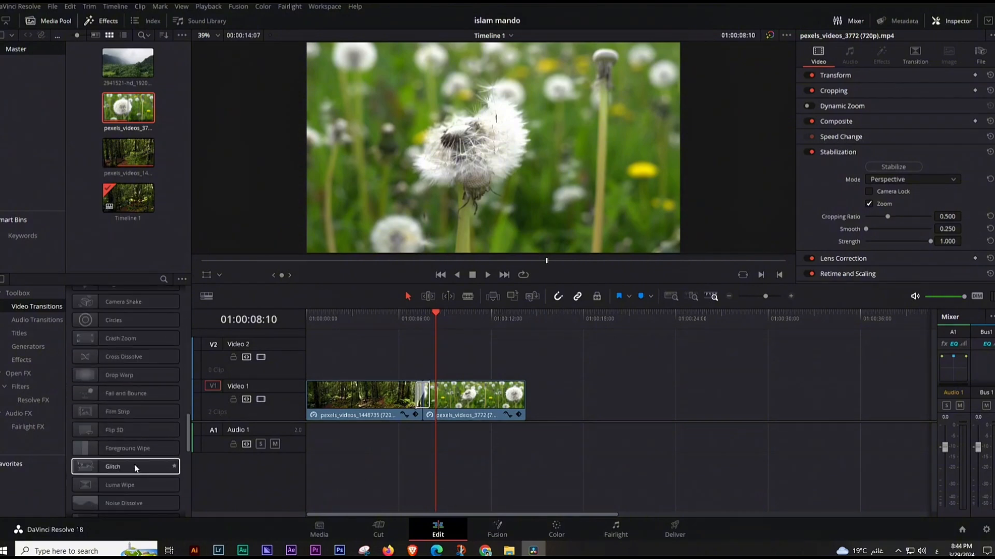
pyautogui.scroll(-3, 135, 465)
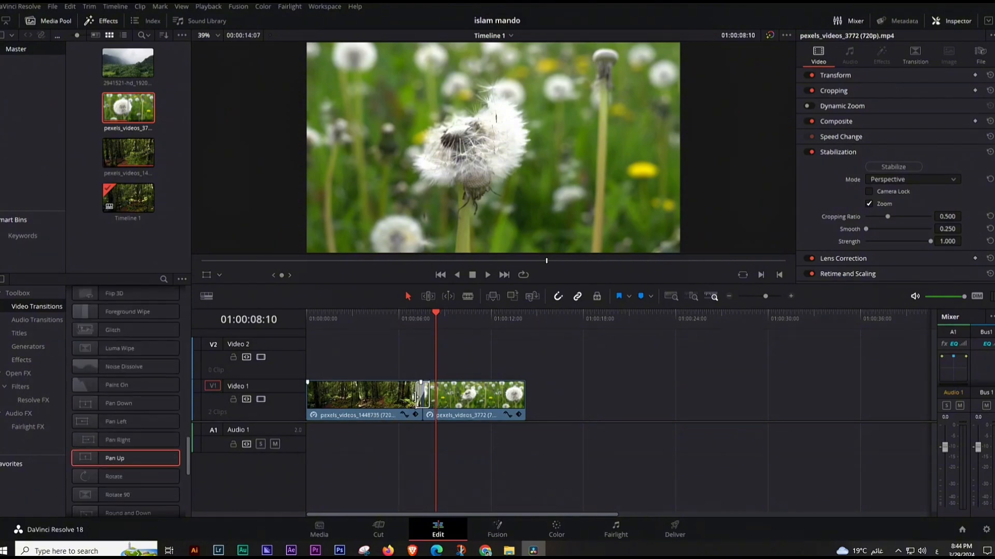
pyautogui.click(412, 313)
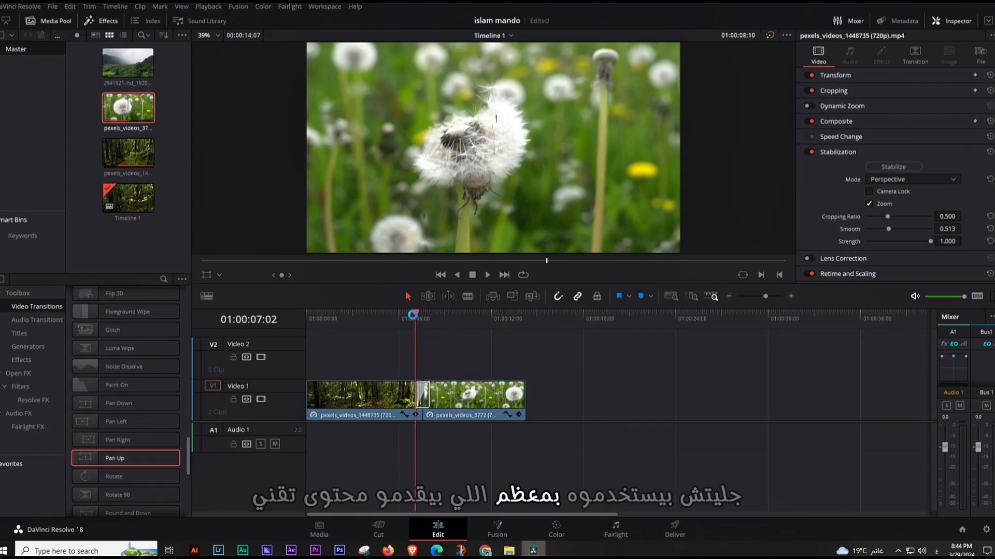
pyautogui.moveTo(408, 314); pyautogui.dragTo(404, 313)
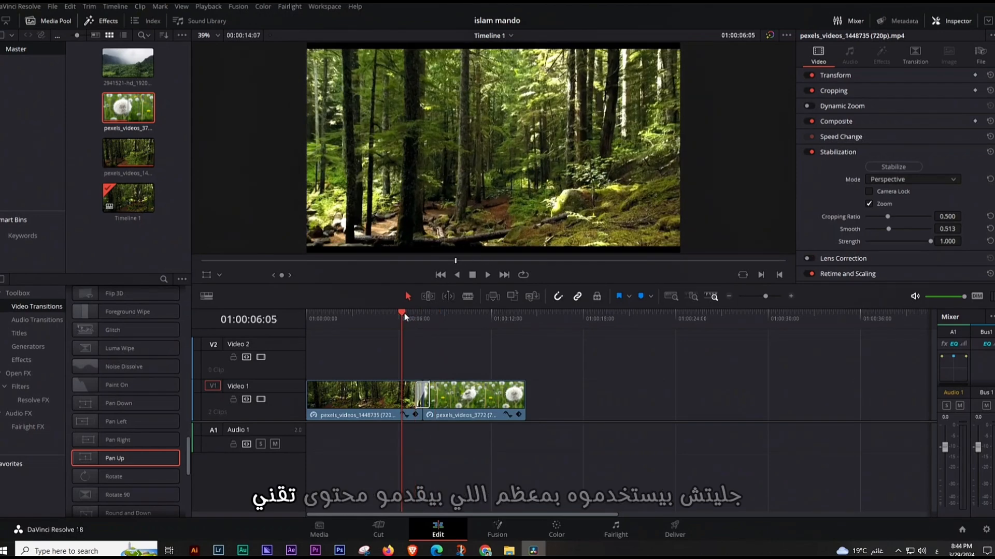
pyautogui.press('space')
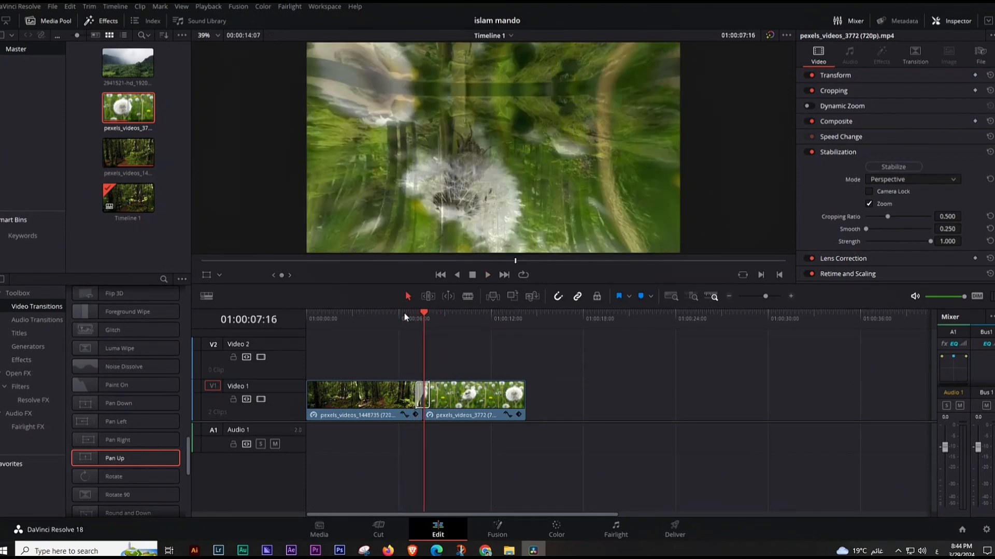
# Add the Glitch transition to the favorites and use it to replace the transition between the forest and dandelion clips
pyautogui.click(404, 313)
pyautogui.moveTo(405, 313); pyautogui.dragTo(378, 313)
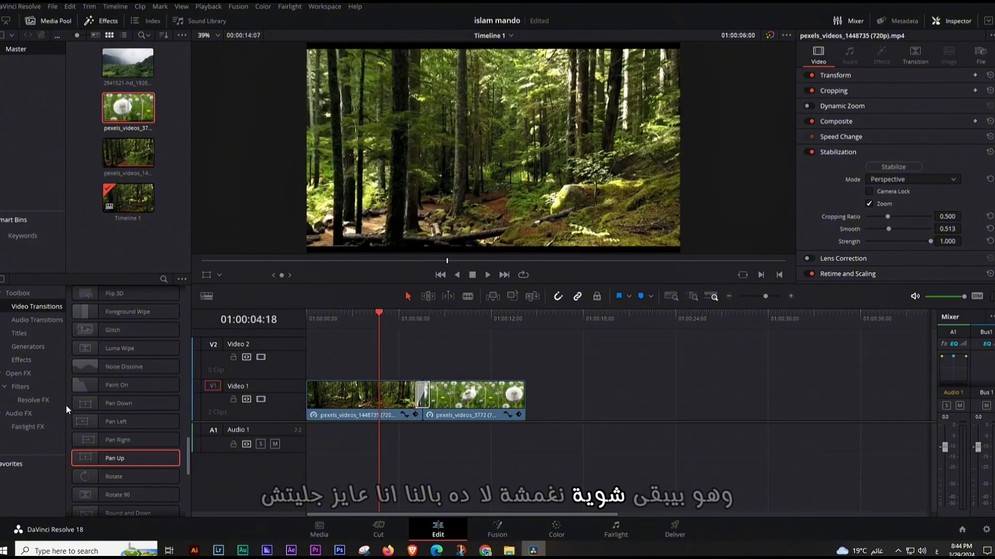
pyautogui.scroll(-5, 126, 343)
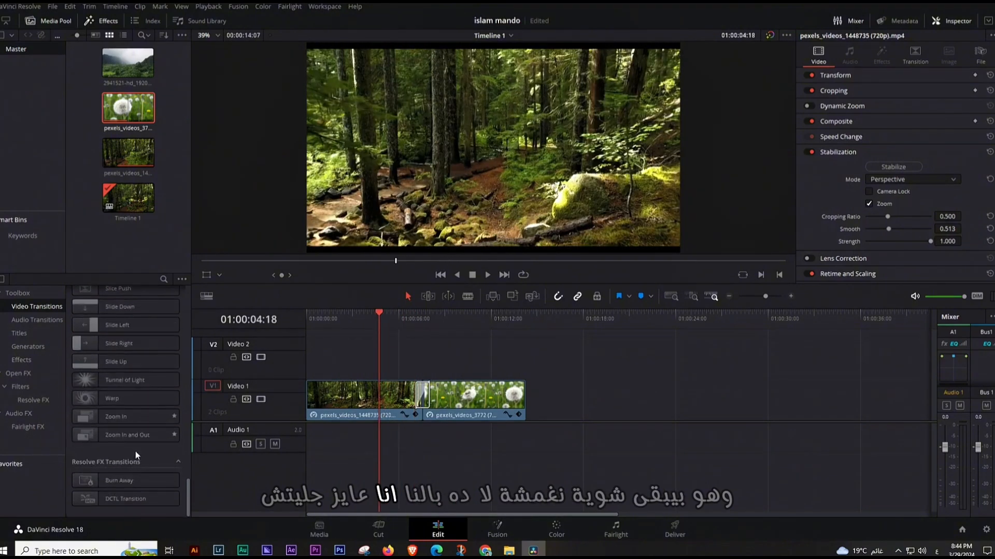
pyautogui.scroll(6, 133, 459)
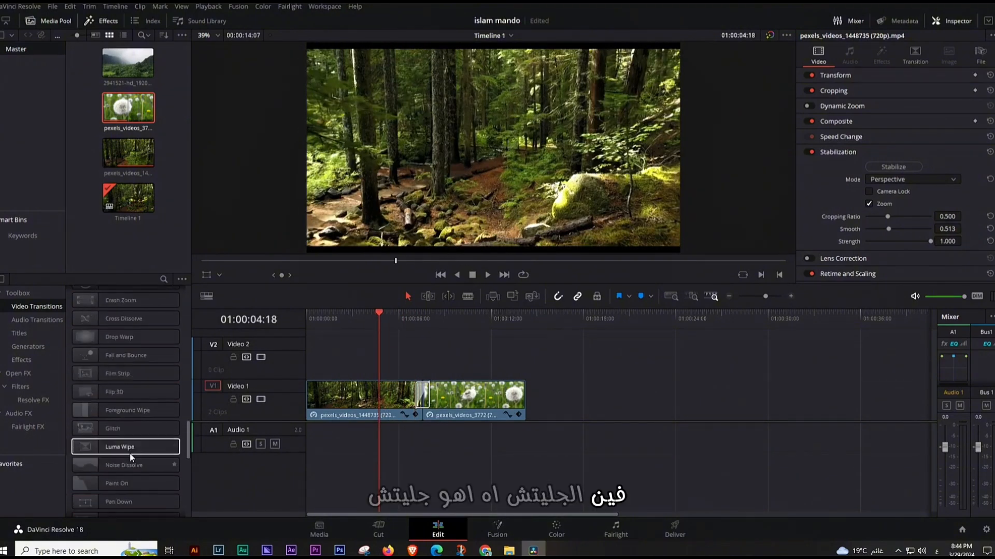
pyautogui.moveTo(129, 429); pyautogui.dragTo(391, 395)
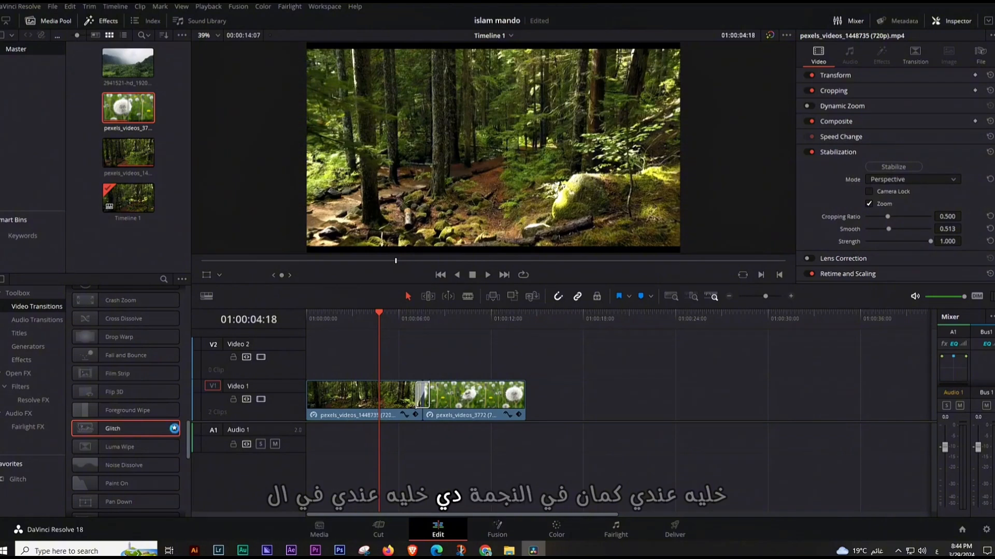
# Play and scrub the timeline across the cut to preview the Glitch transition between the two clips
pyautogui.press('space')
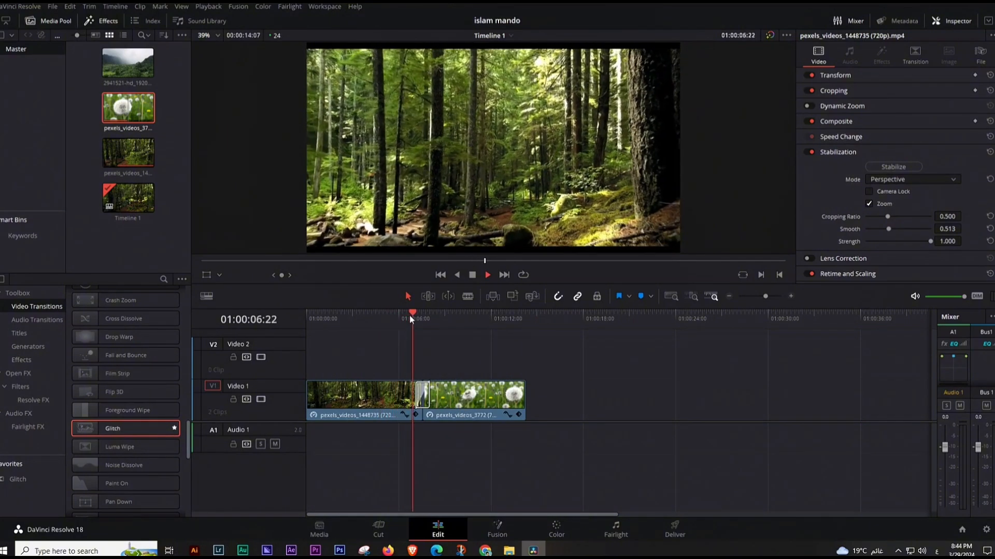
pyautogui.moveTo(410, 316)
pyautogui.mouseDown()
pyautogui.moveTo(400, 316)
pyautogui.moveTo(414, 316)
pyautogui.mouseUp()
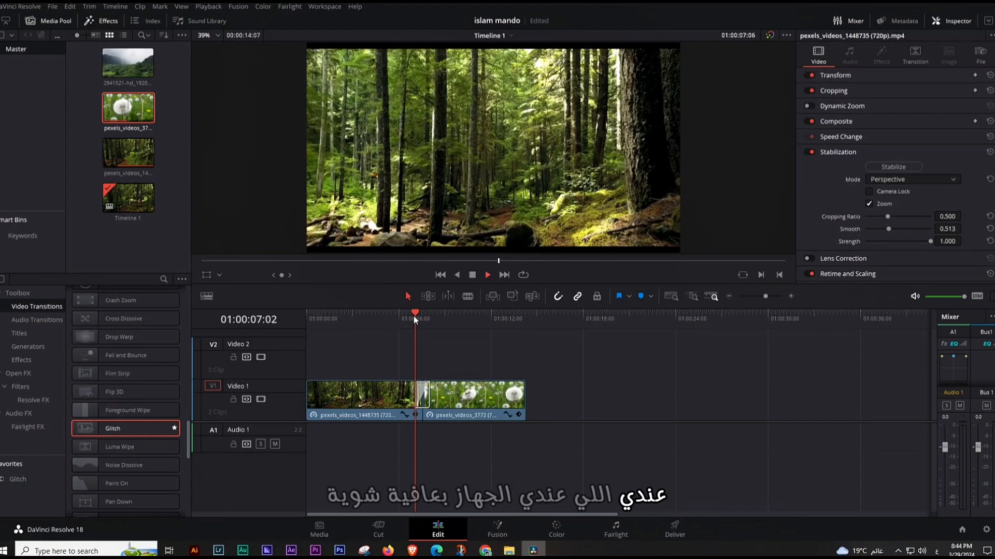
pyautogui.moveTo(420, 316); pyautogui.dragTo(399, 316)
pyautogui.press('space')
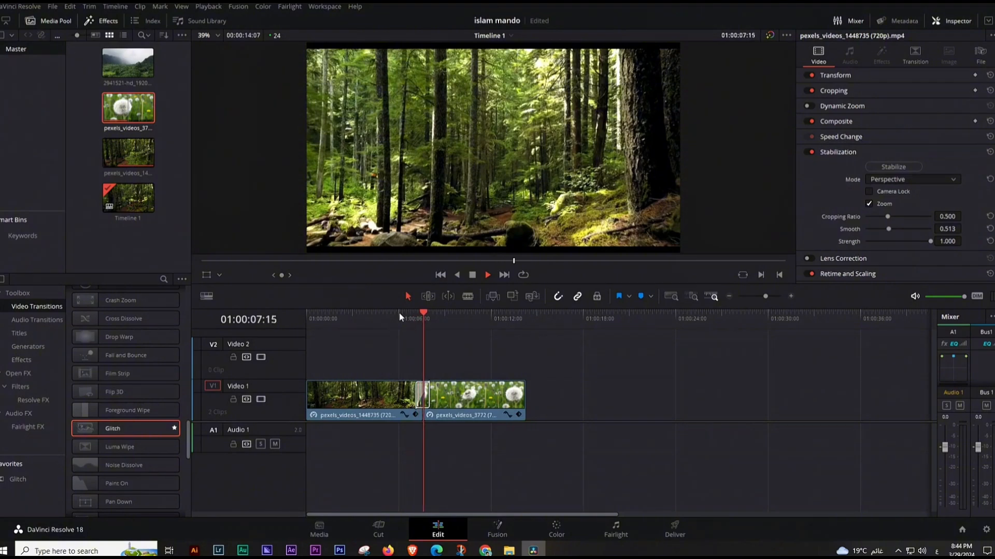
pyautogui.click(411, 315)
pyautogui.moveTo(412, 316); pyautogui.dragTo(444, 315)
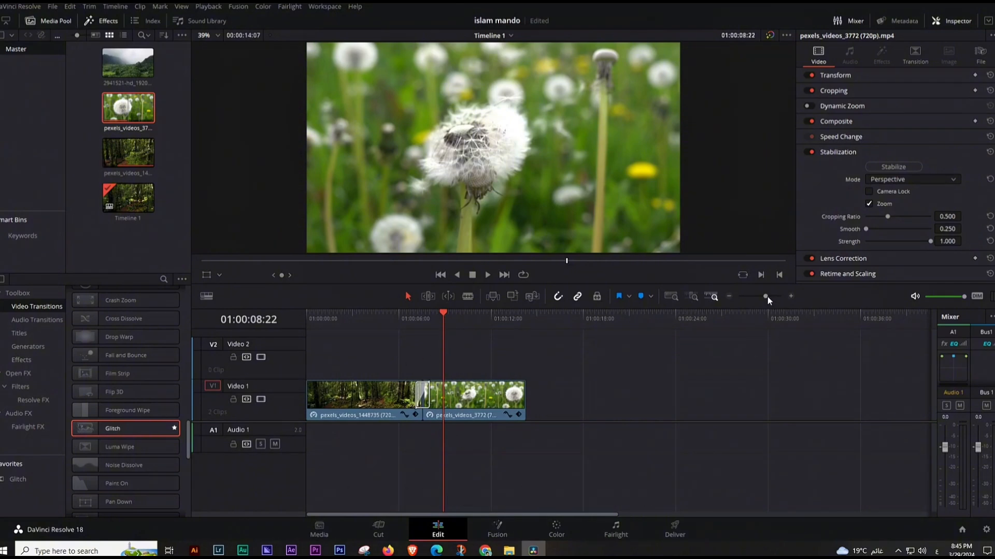
pyautogui.moveTo(766, 297); pyautogui.dragTo(771, 294)
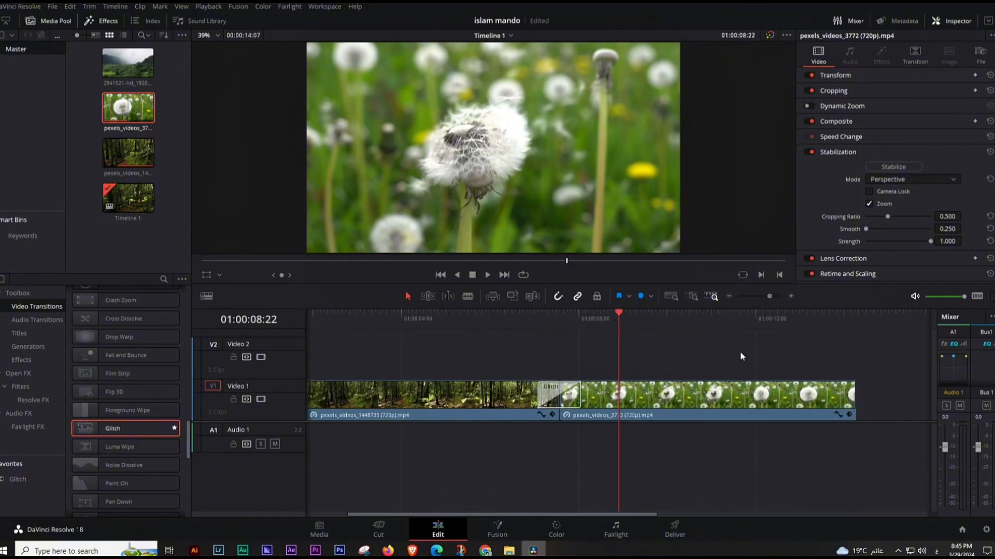
pyautogui.scroll(-6, 667, 363)
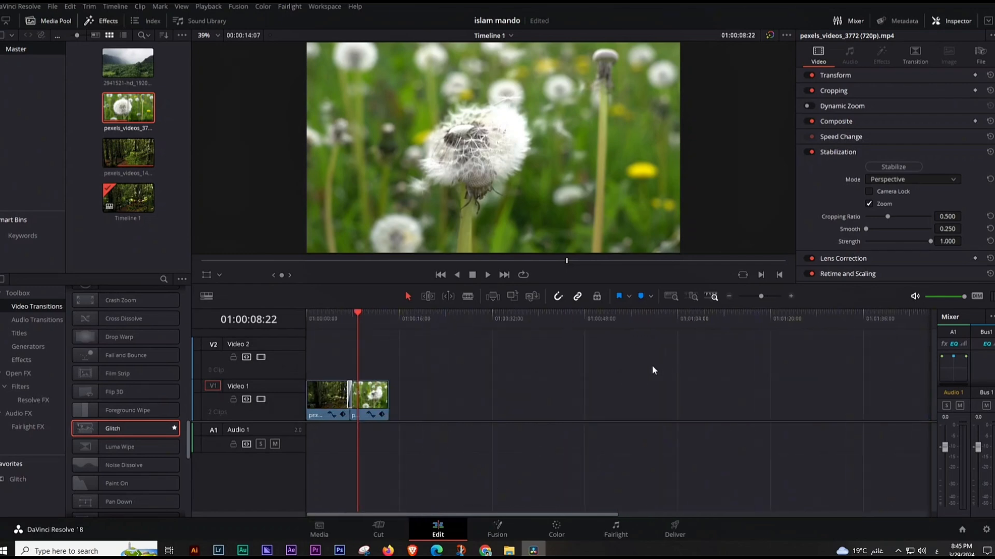
pyautogui.scroll(4, 359, 370)
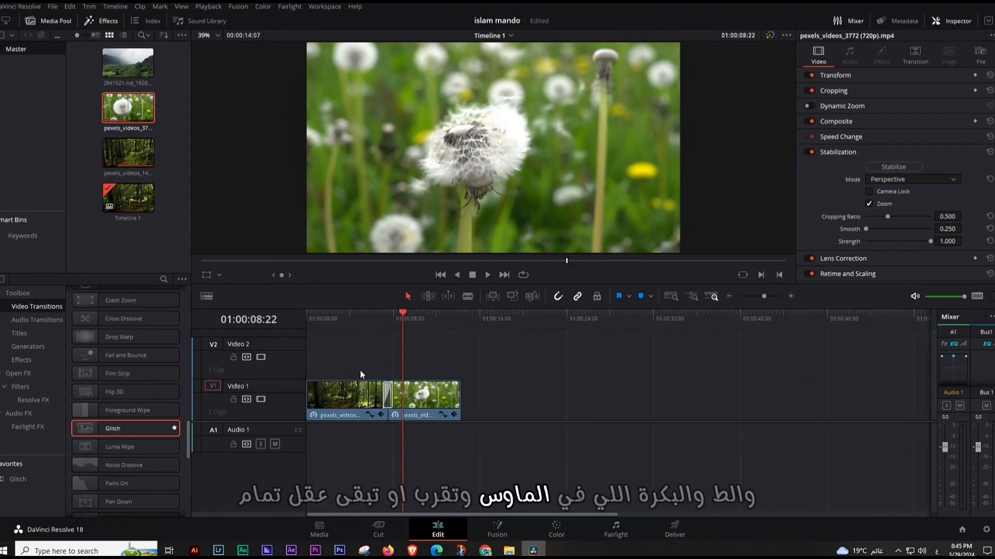
pyautogui.scroll(-3, 397, 371)
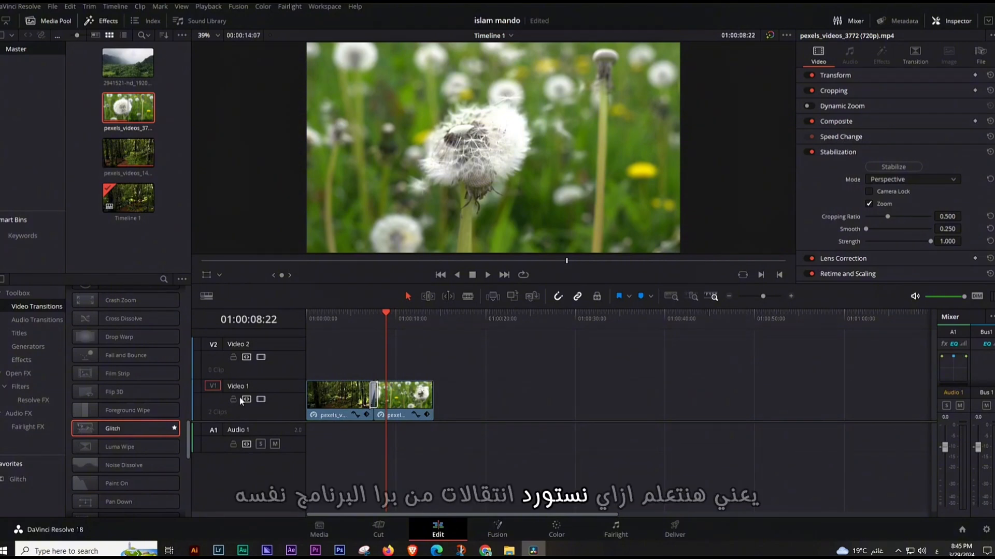
pyautogui.scroll(-10, 130, 393)
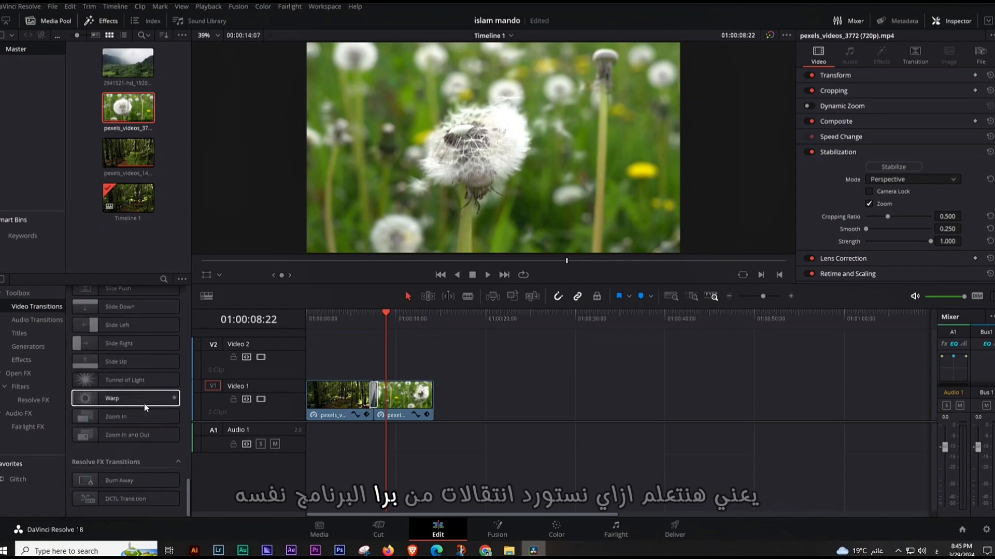